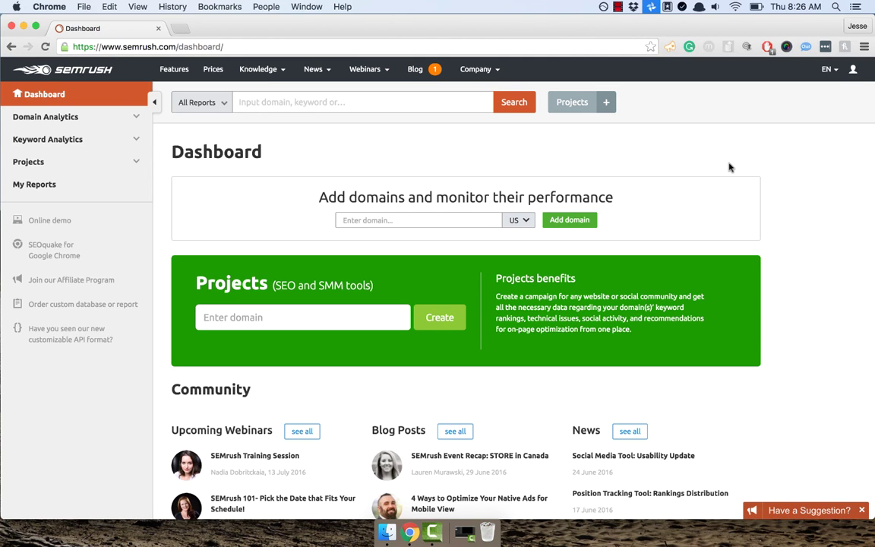
- Search SEMrush's All Reports box for the domain helpscout.com
{"action": "left_click", "coordinate": [406, 98]}
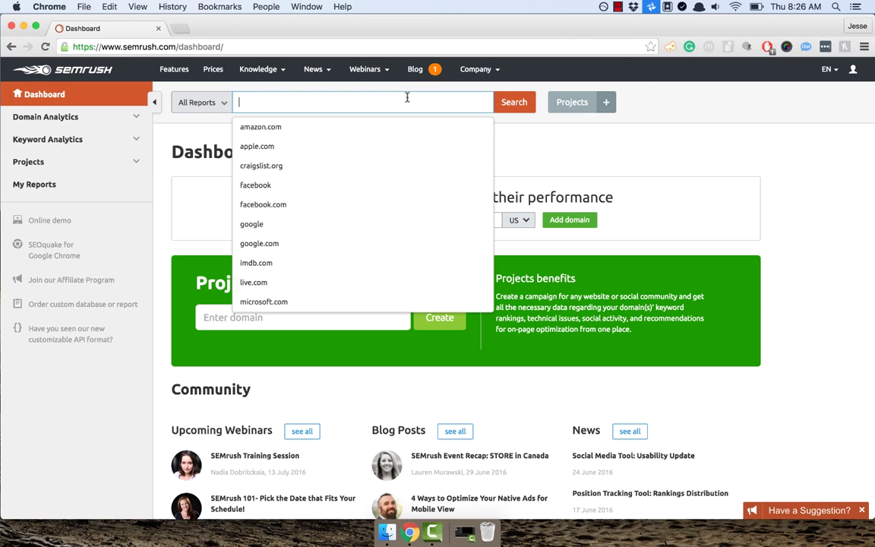
{"action": "type", "text": "helpscout.com"}
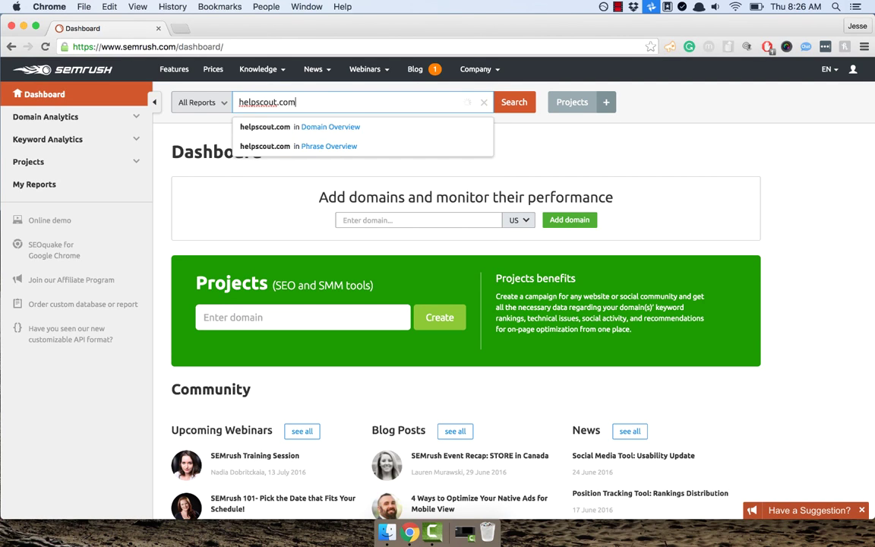
{"action": "key", "text": "Return"}
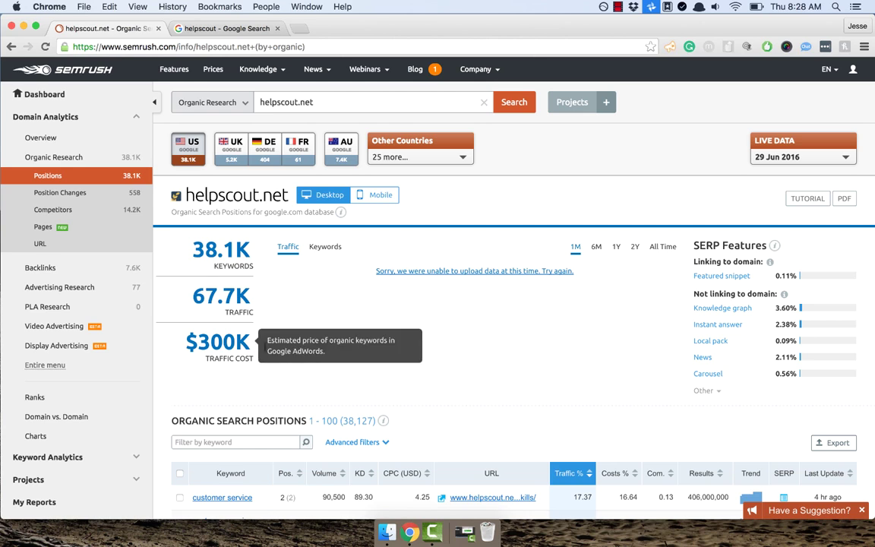
- Review the Organic Search Positions table (38.1K keywords, 67.7K traffic), then go to the Pages report
{"action": "scroll", "coordinate": [247, 384], "scroll_direction": "down", "scroll_amount": 1}
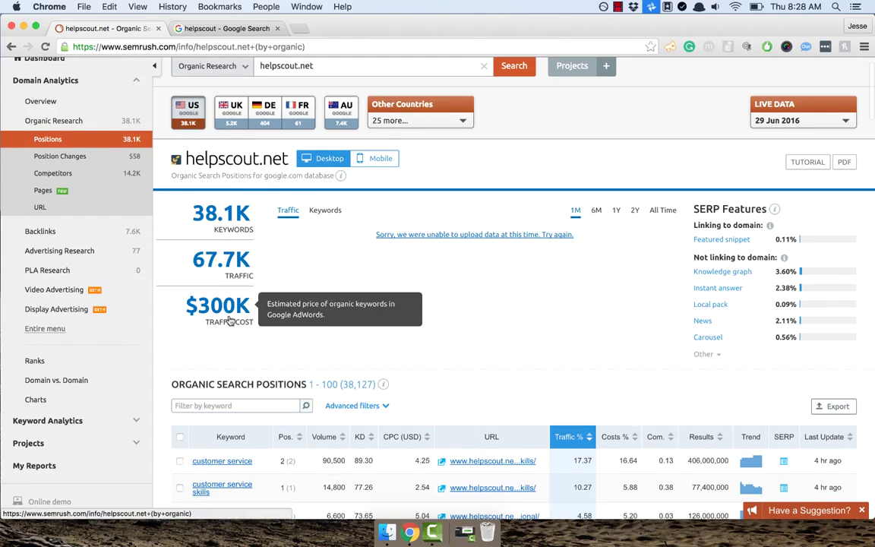
{"action": "scroll", "coordinate": [230, 319], "scroll_direction": "down", "scroll_amount": 2}
{"action": "scroll", "coordinate": [230, 320], "scroll_direction": "down", "scroll_amount": 3}
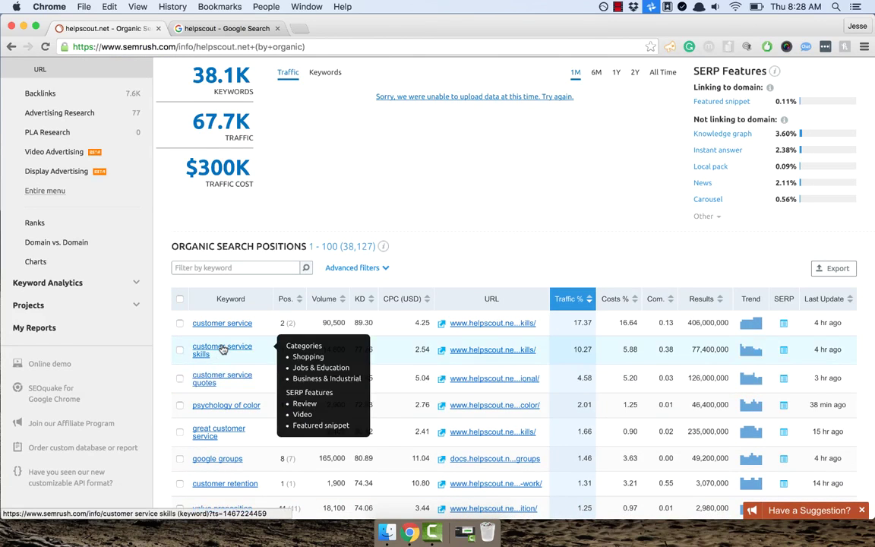
{"action": "scroll", "coordinate": [222, 348], "scroll_direction": "down", "scroll_amount": 1}
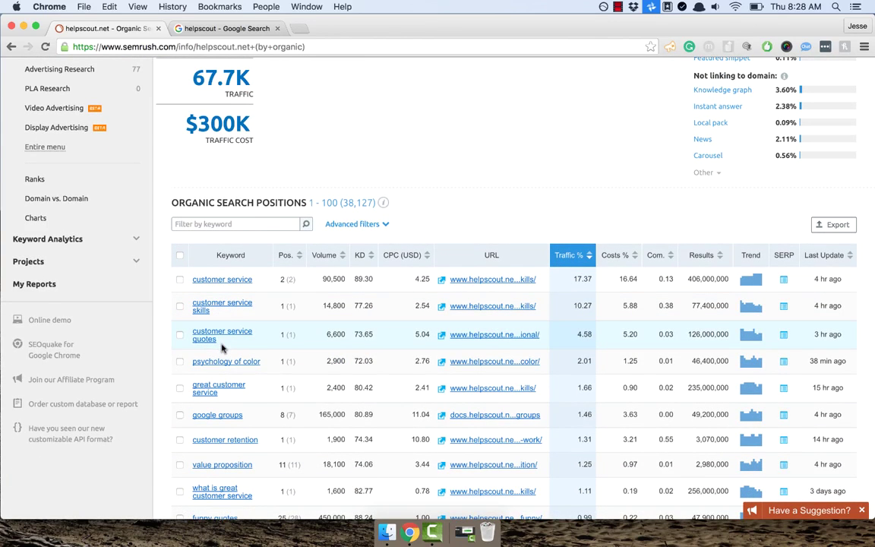
{"action": "scroll", "coordinate": [228, 359], "scroll_direction": "down", "scroll_amount": 6}
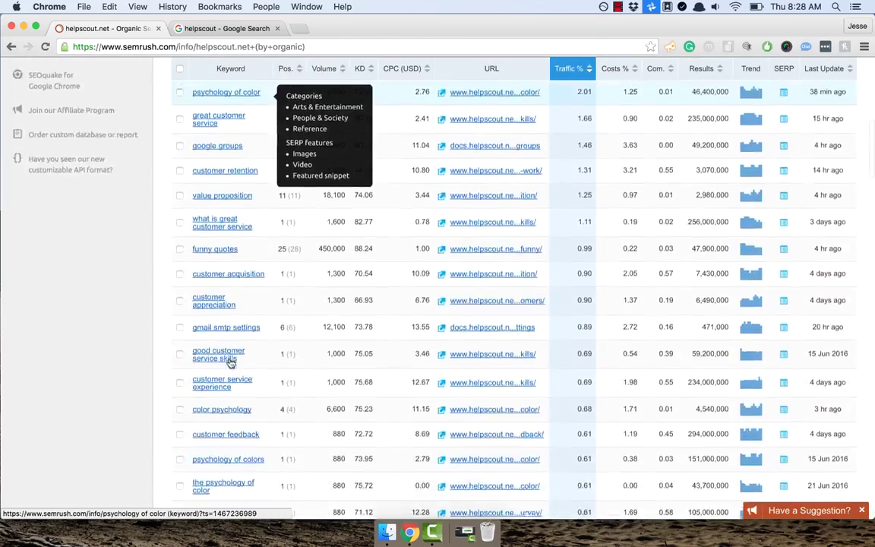
{"action": "scroll", "coordinate": [230, 363], "scroll_direction": "up", "scroll_amount": 8}
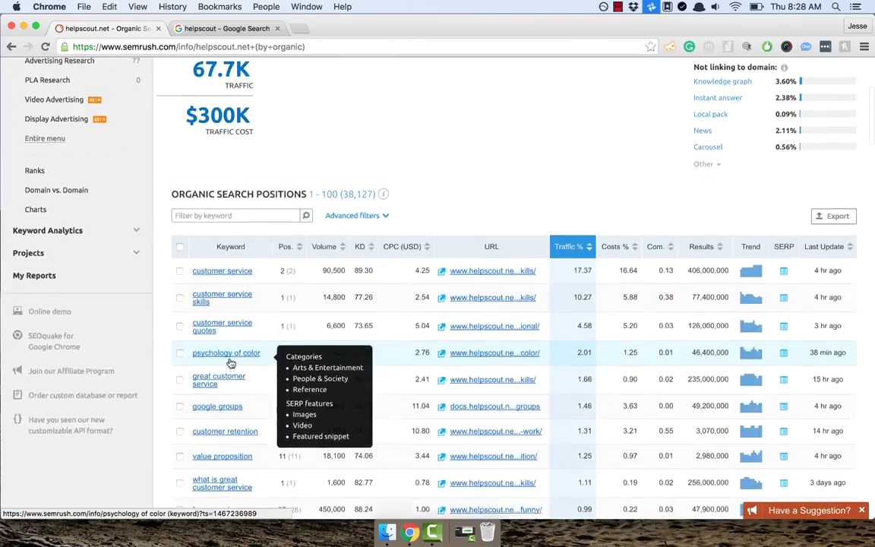
{"action": "scroll", "coordinate": [383, 218], "scroll_direction": "up", "scroll_amount": 5}
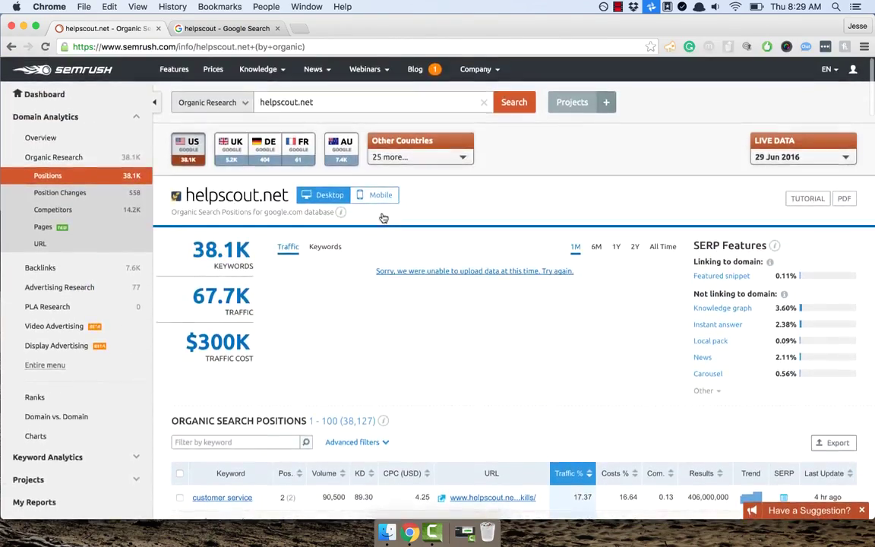
{"action": "scroll", "coordinate": [384, 218], "scroll_direction": "down", "scroll_amount": 4}
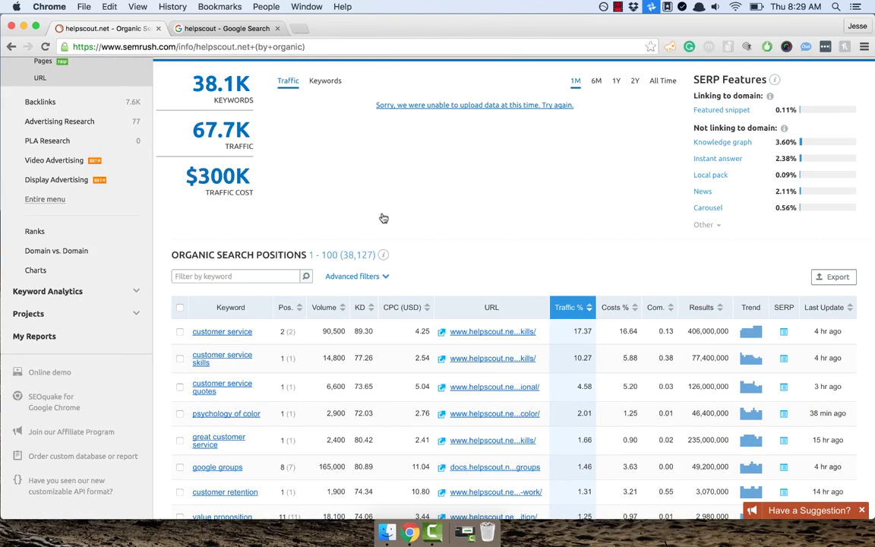
{"action": "scroll", "coordinate": [384, 218], "scroll_direction": "up", "scroll_amount": 4}
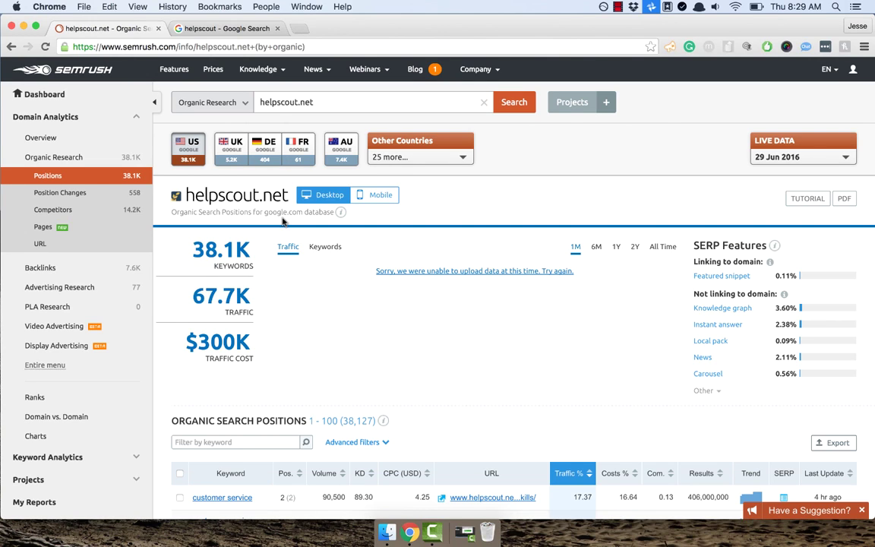
{"action": "left_click", "coordinate": [126, 230]}
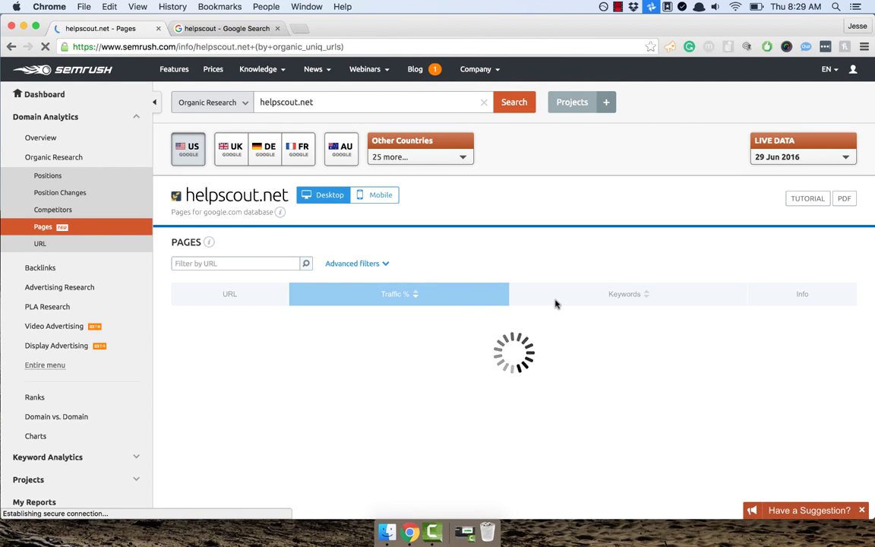
- Open the top page, customer-service-skills at 44.66% traffic, in a new tab, then return to Pages
{"action": "scroll", "coordinate": [555, 303], "scroll_direction": "down", "scroll_amount": 1}
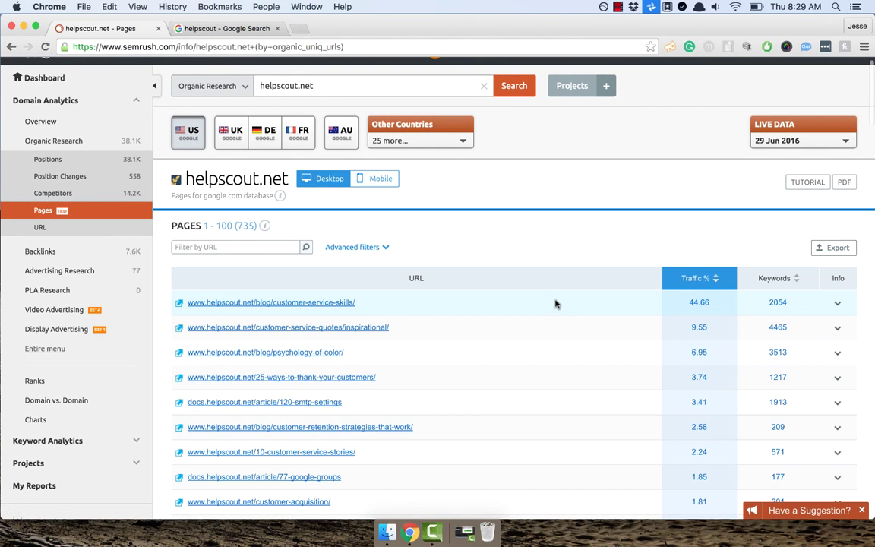
{"action": "right_click", "coordinate": [178, 305]}
{"action": "left_click", "coordinate": [188, 308]}
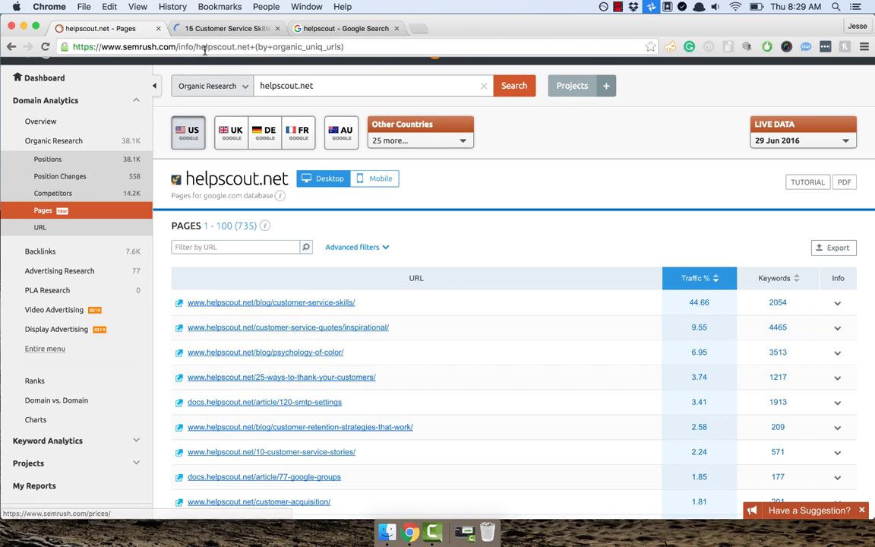
{"action": "left_click", "coordinate": [203, 27]}
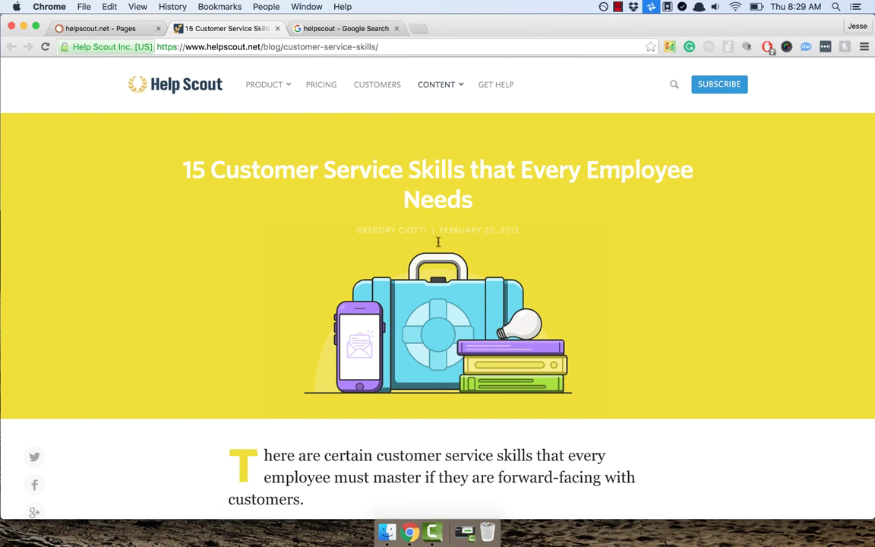
{"action": "left_click", "coordinate": [104, 29]}
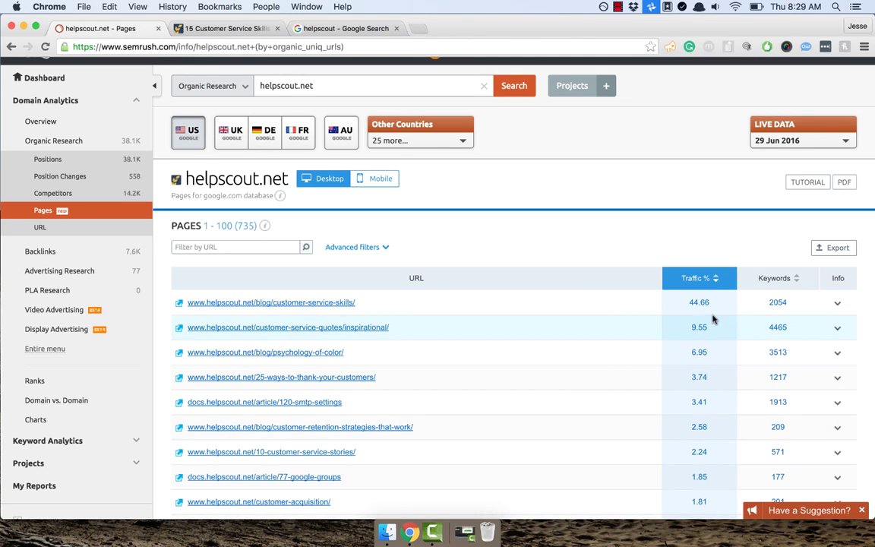
- Open the post's 2054-keyword organic positions report in a new tab and browse its keywords
{"action": "right_click", "coordinate": [773, 305]}
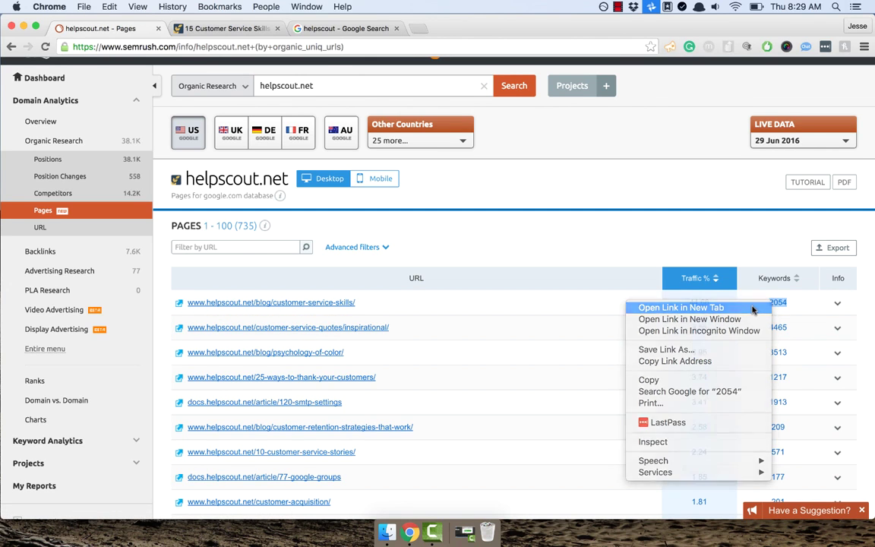
{"action": "left_click", "coordinate": [754, 307]}
{"action": "left_click", "coordinate": [331, 28]}
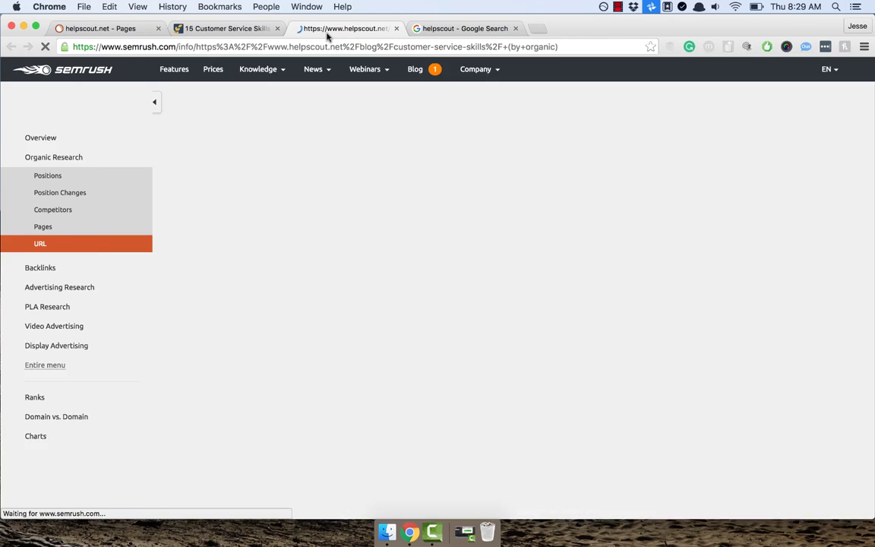
{"action": "scroll", "coordinate": [394, 287], "scroll_direction": "down", "scroll_amount": 5}
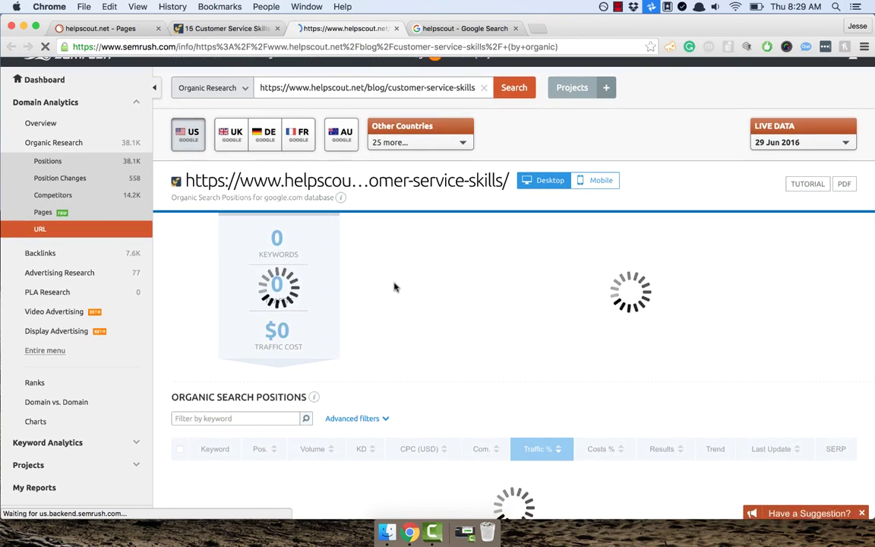
{"action": "scroll", "coordinate": [394, 287], "scroll_direction": "down", "scroll_amount": 5}
{"action": "scroll", "coordinate": [328, 463], "scroll_direction": "up", "scroll_amount": 2}
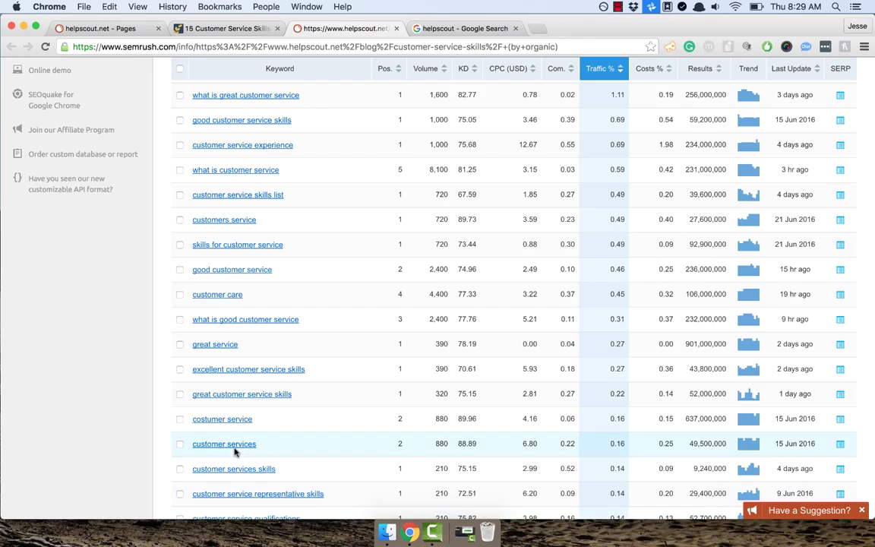
{"action": "scroll", "coordinate": [364, 218], "scroll_direction": "down", "scroll_amount": 1}
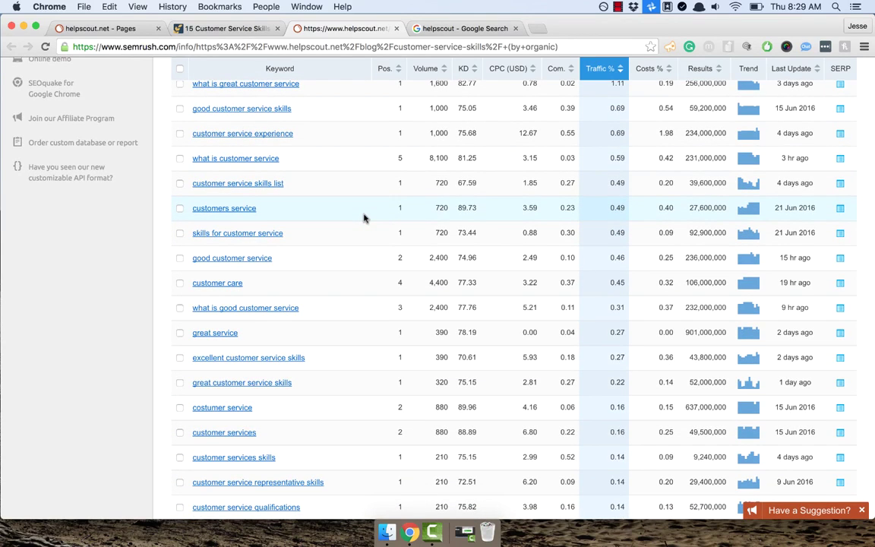
- Read through the '15 Customer Service Skills that Every Employee Needs' article and return to its title
{"action": "left_click", "coordinate": [258, 30]}
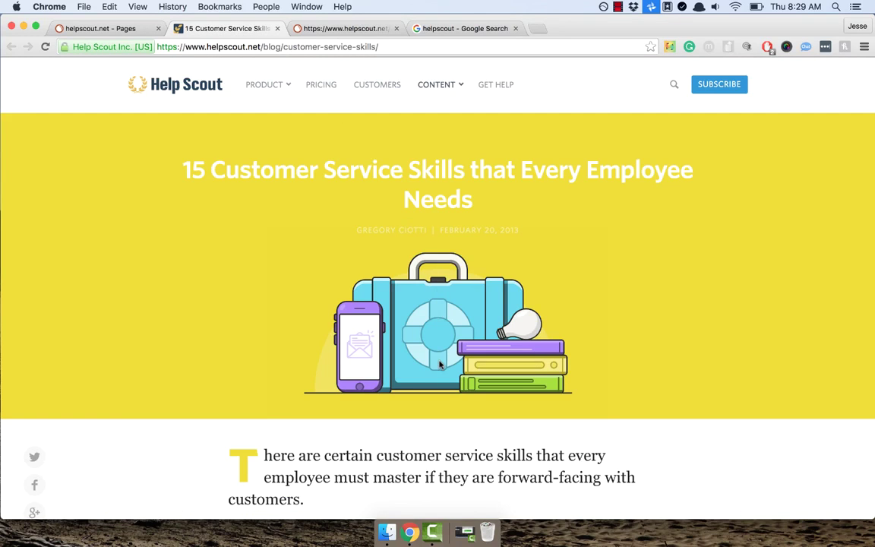
{"action": "scroll", "coordinate": [439, 364], "scroll_direction": "down", "scroll_amount": 1}
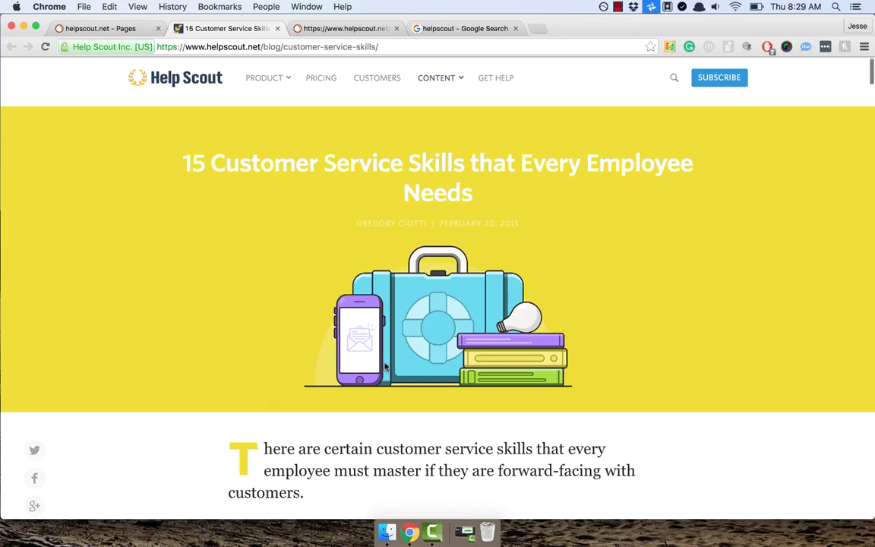
{"action": "scroll", "coordinate": [486, 258], "scroll_direction": "down", "scroll_amount": 5}
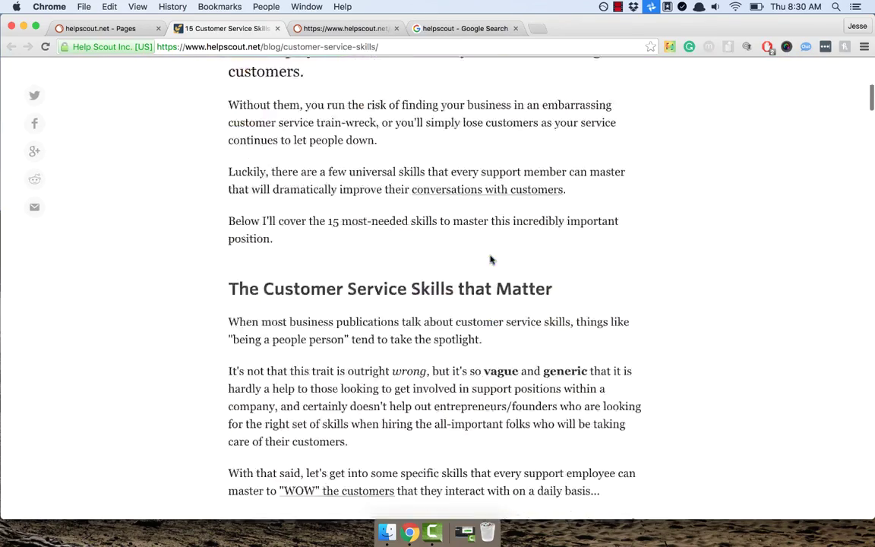
{"action": "scroll", "coordinate": [490, 260], "scroll_direction": "down", "scroll_amount": 15}
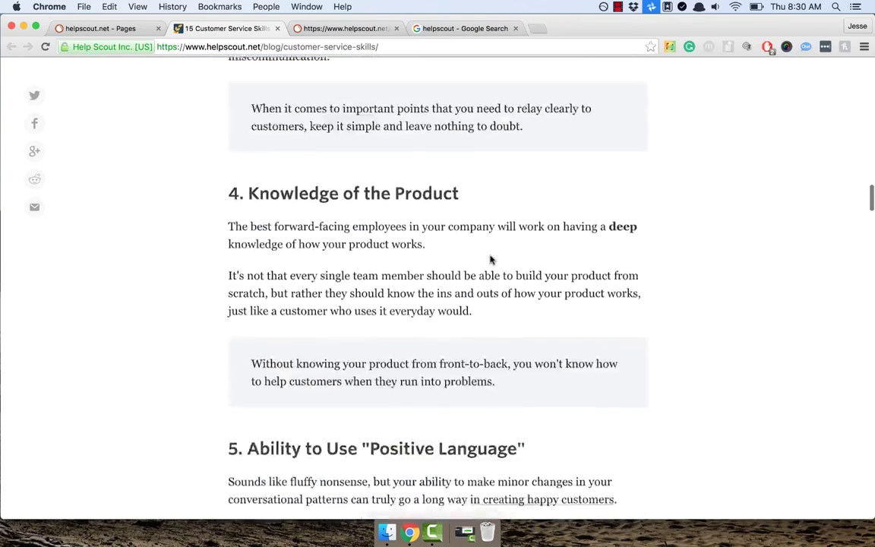
{"action": "scroll", "coordinate": [490, 260], "scroll_direction": "down", "scroll_amount": 15}
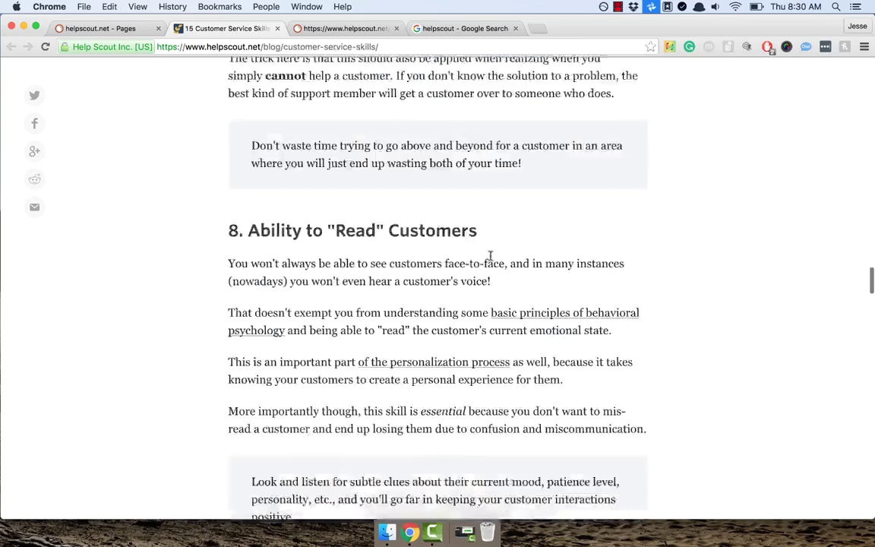
{"action": "scroll", "coordinate": [490, 255], "scroll_direction": "down", "scroll_amount": 15}
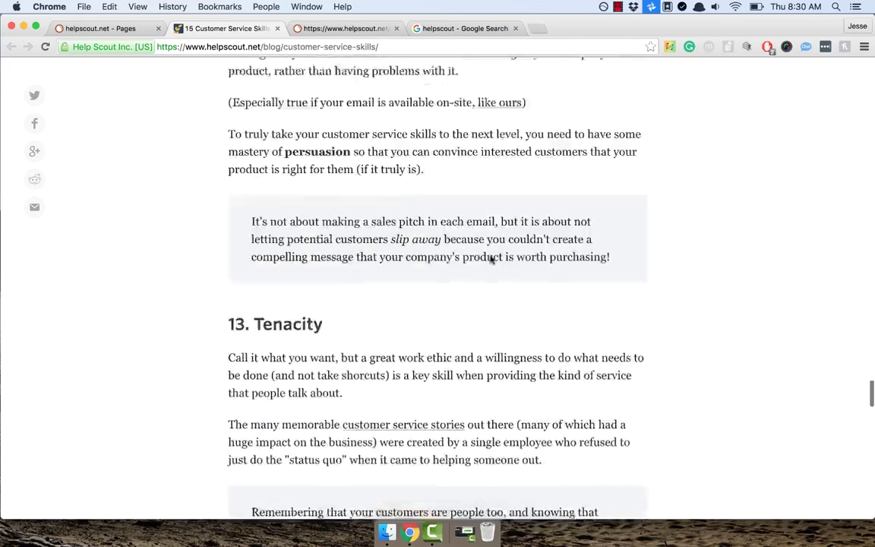
{"action": "scroll", "coordinate": [490, 259], "scroll_direction": "down", "scroll_amount": 15}
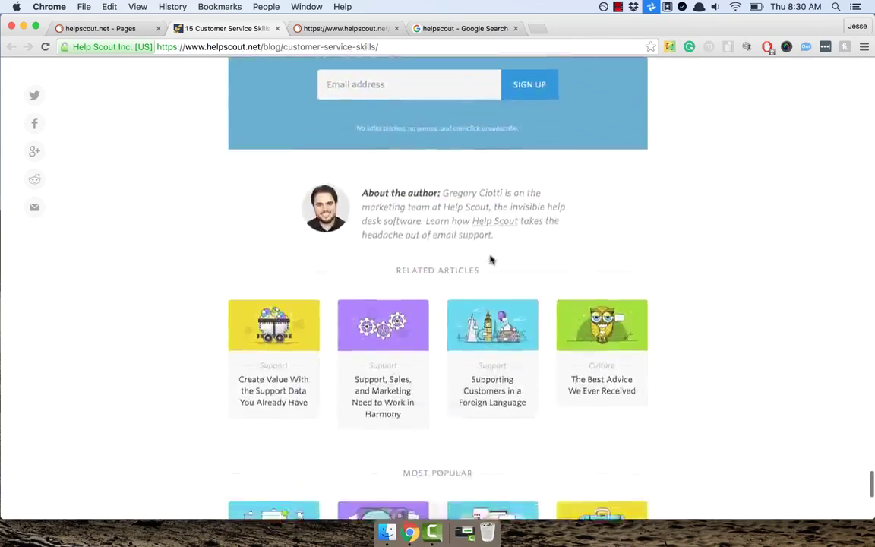
{"action": "scroll", "coordinate": [490, 260], "scroll_direction": "down", "scroll_amount": 5}
{"action": "scroll", "coordinate": [490, 260], "scroll_direction": "up", "scroll_amount": 20}
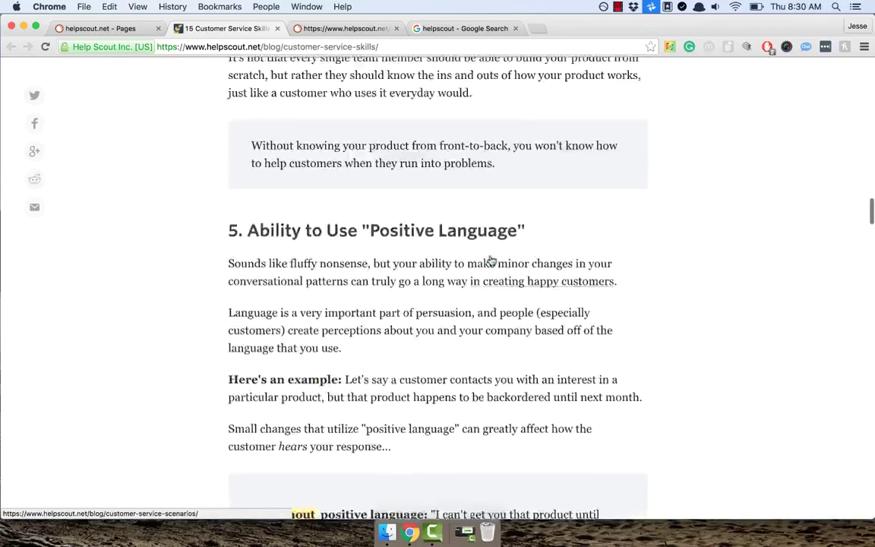
{"action": "scroll", "coordinate": [490, 261], "scroll_direction": "up", "scroll_amount": 20}
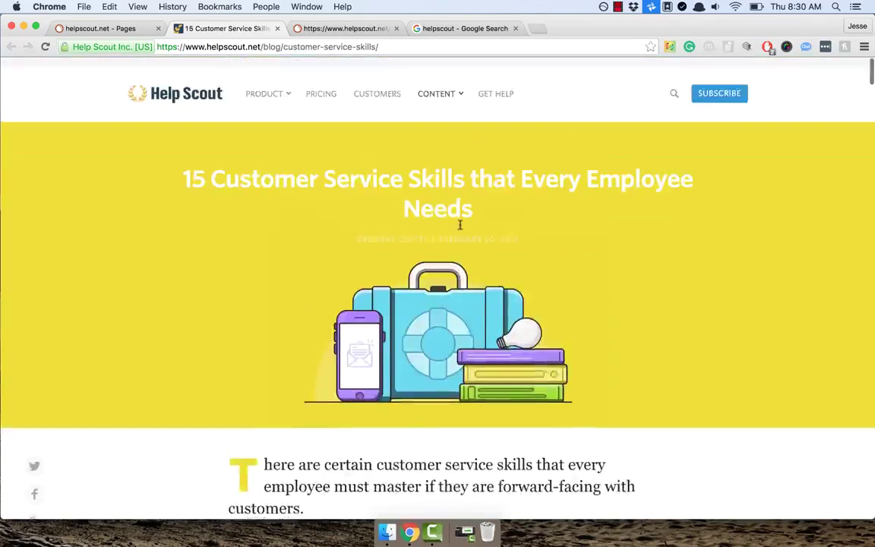
- Return to the helpscout.net Pages report and review its top pages, e.g. psychology-of-color at 6.95%
{"action": "left_click", "coordinate": [120, 29]}
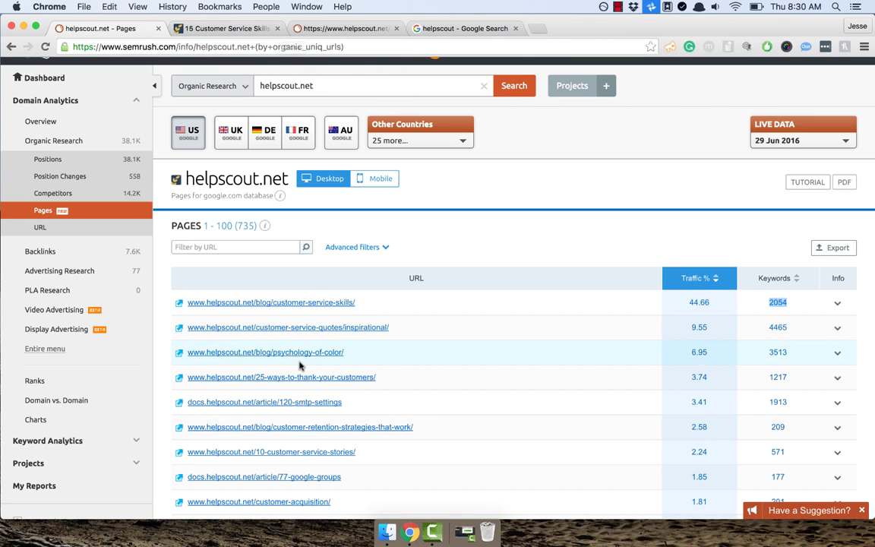
{"action": "scroll", "coordinate": [309, 331], "scroll_direction": "down", "scroll_amount": 3}
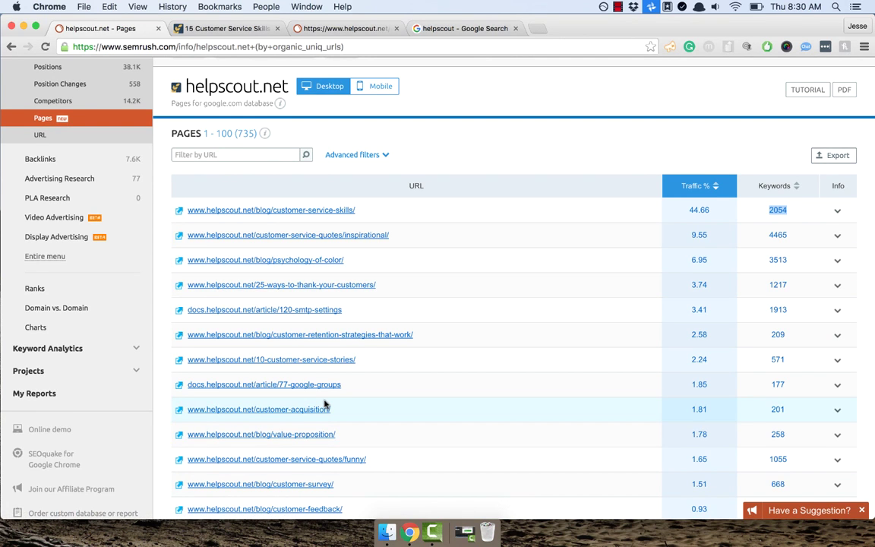
{"action": "scroll", "coordinate": [325, 405], "scroll_direction": "up", "scroll_amount": 3}
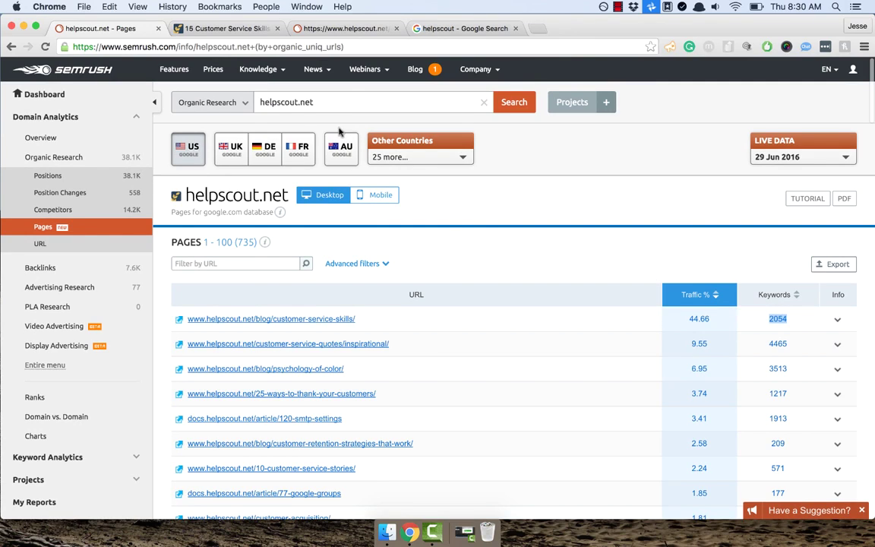